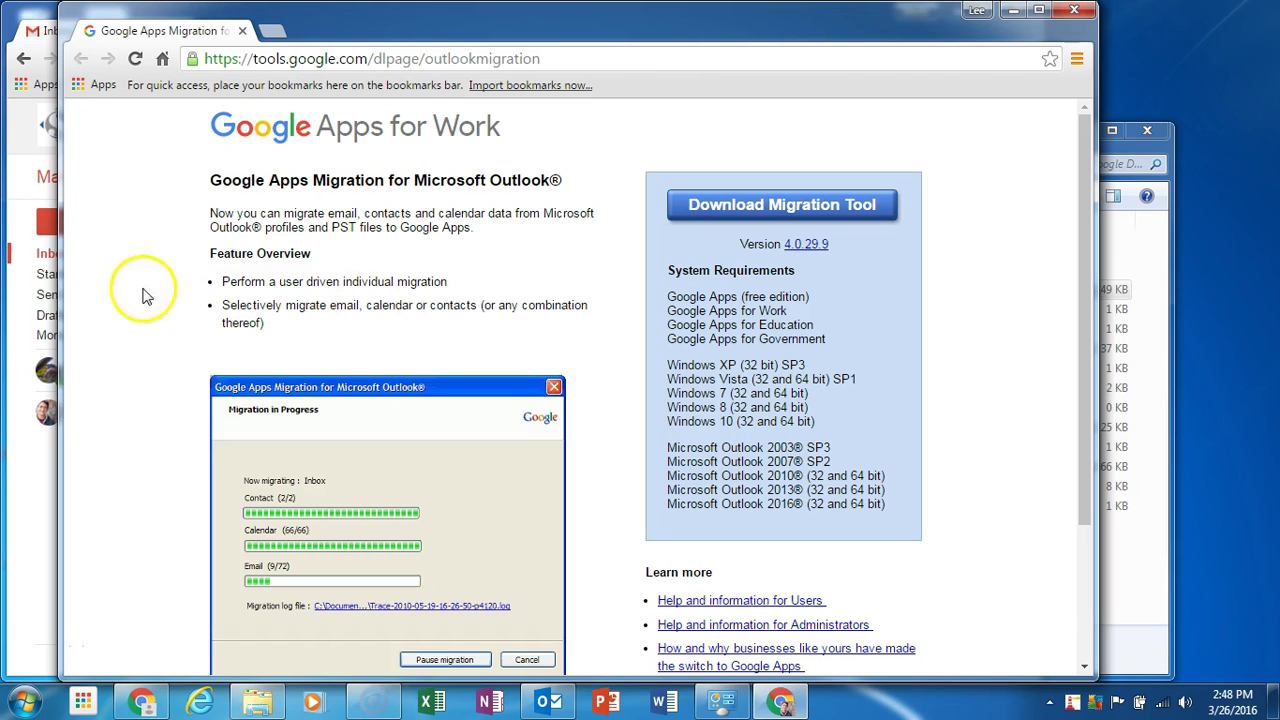
Download the Google Apps Migration for Microsoft Outlook installer in Chrome and open the downloaded file.
{"action": "left_click_drag", "start_coordinate": [63, 296], "coordinate": [160, 322]}
{"action": "left_click", "coordinate": [643, 143]}
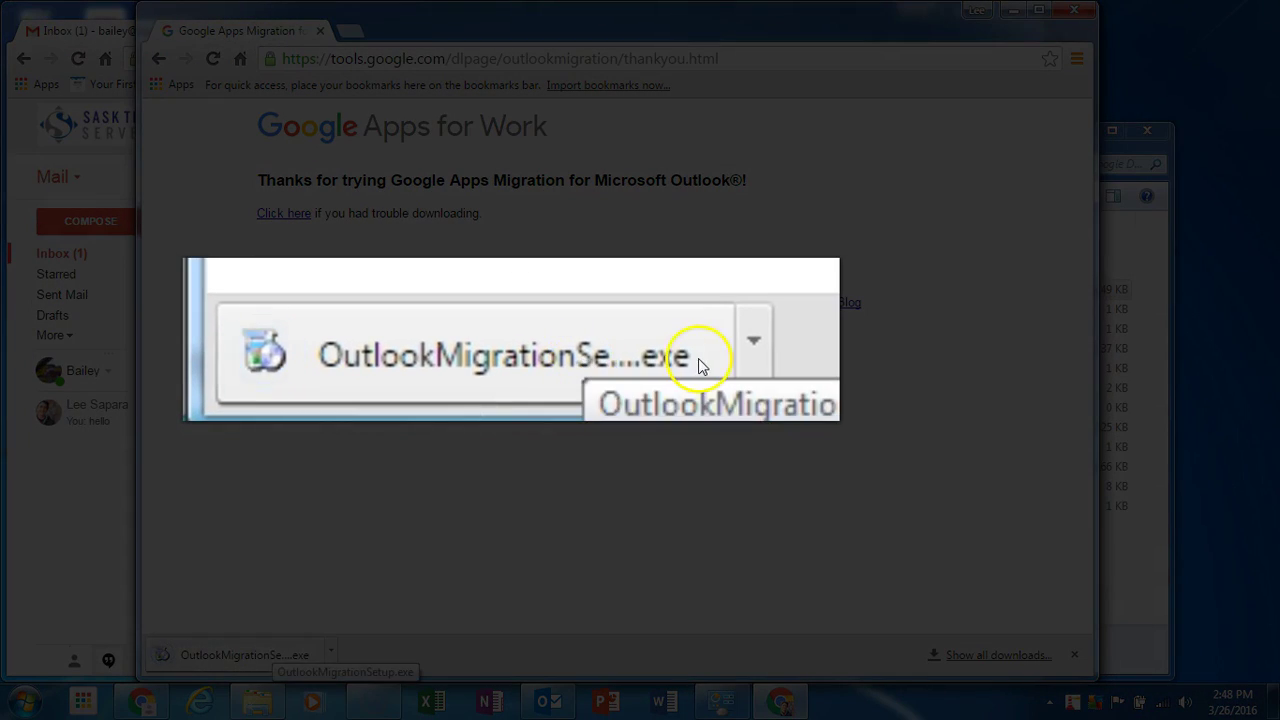
{"action": "left_click", "coordinate": [314, 658]}
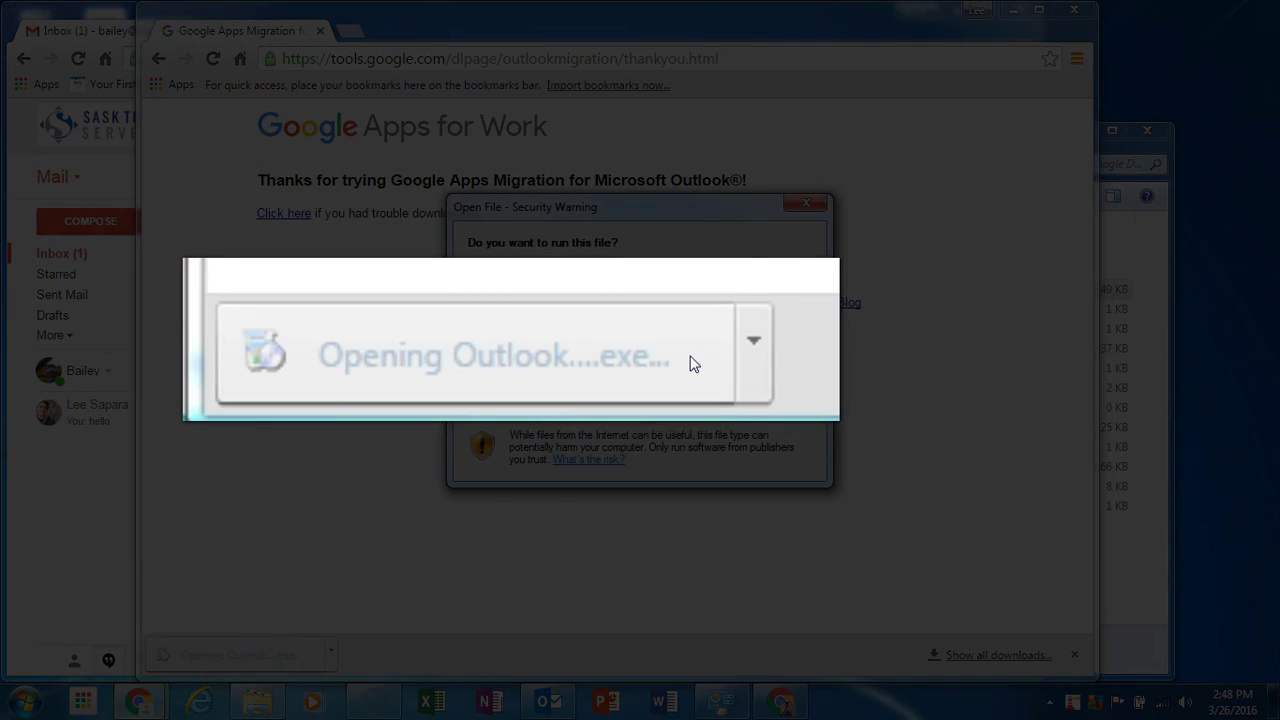
Run the installer, then enter the Google account's e-mail address and continue signing in.
{"action": "left_click", "coordinate": [710, 365]}
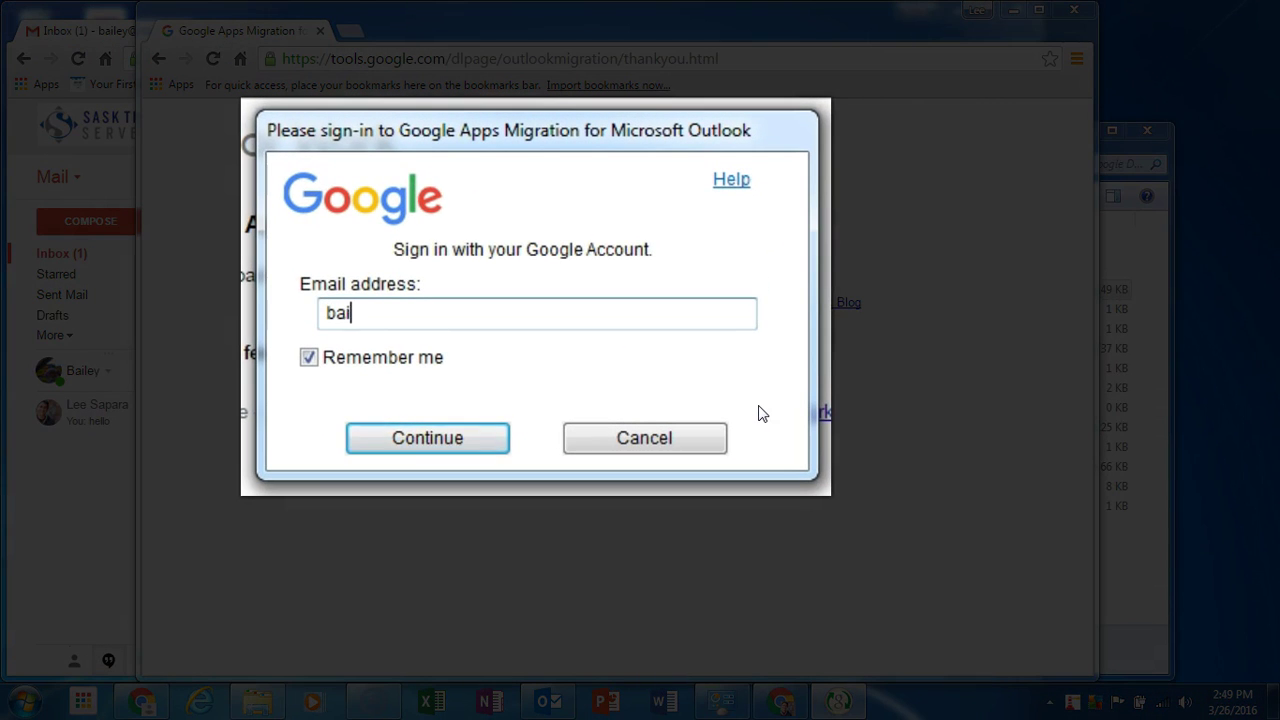
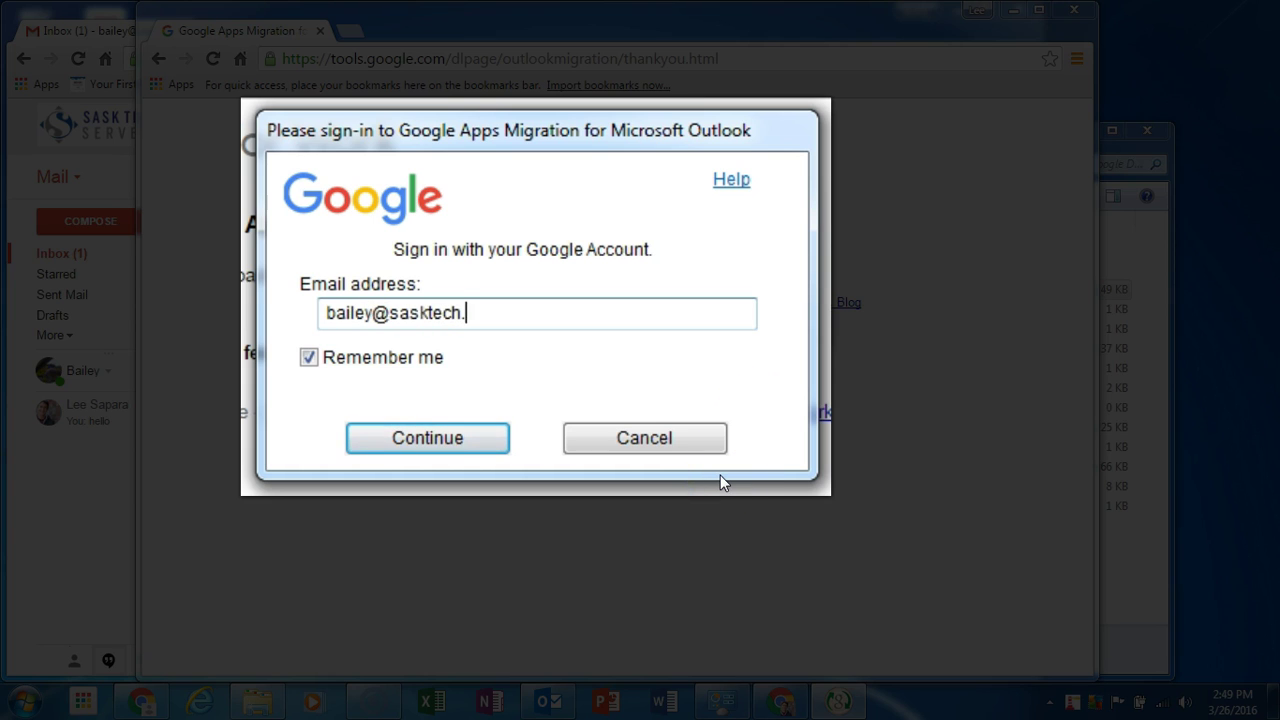
{"action": "left_click", "coordinate": [443, 447]}
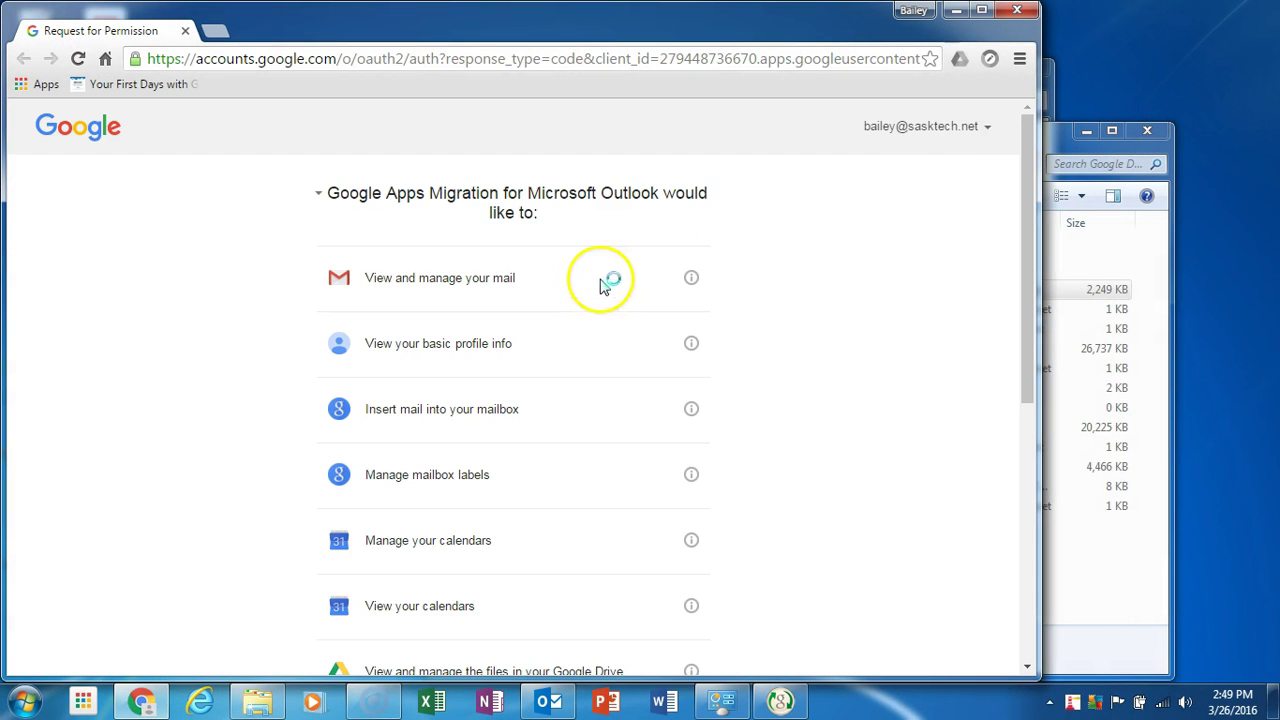
Scroll the Request for Permission page and allow the migration tool to access the account.
{"action": "left_click_drag", "start_coordinate": [1027, 170], "coordinate": [1074, 430]}
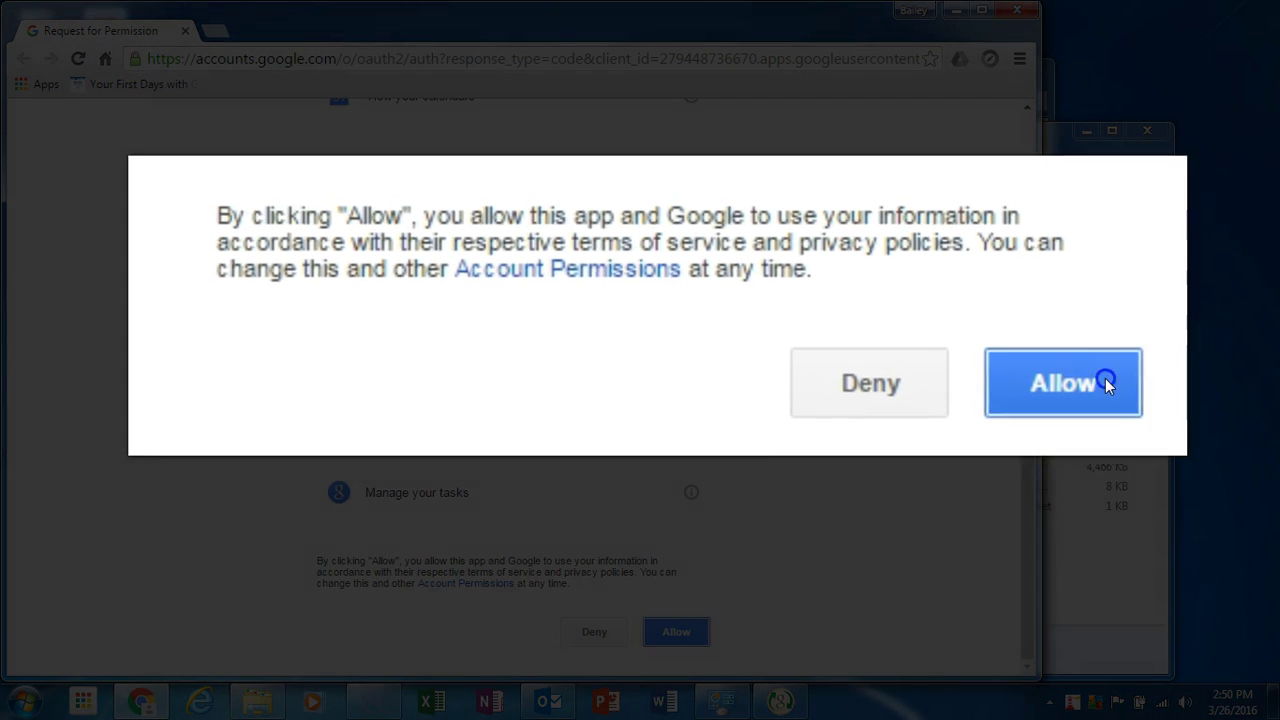
{"action": "left_click", "coordinate": [699, 633]}
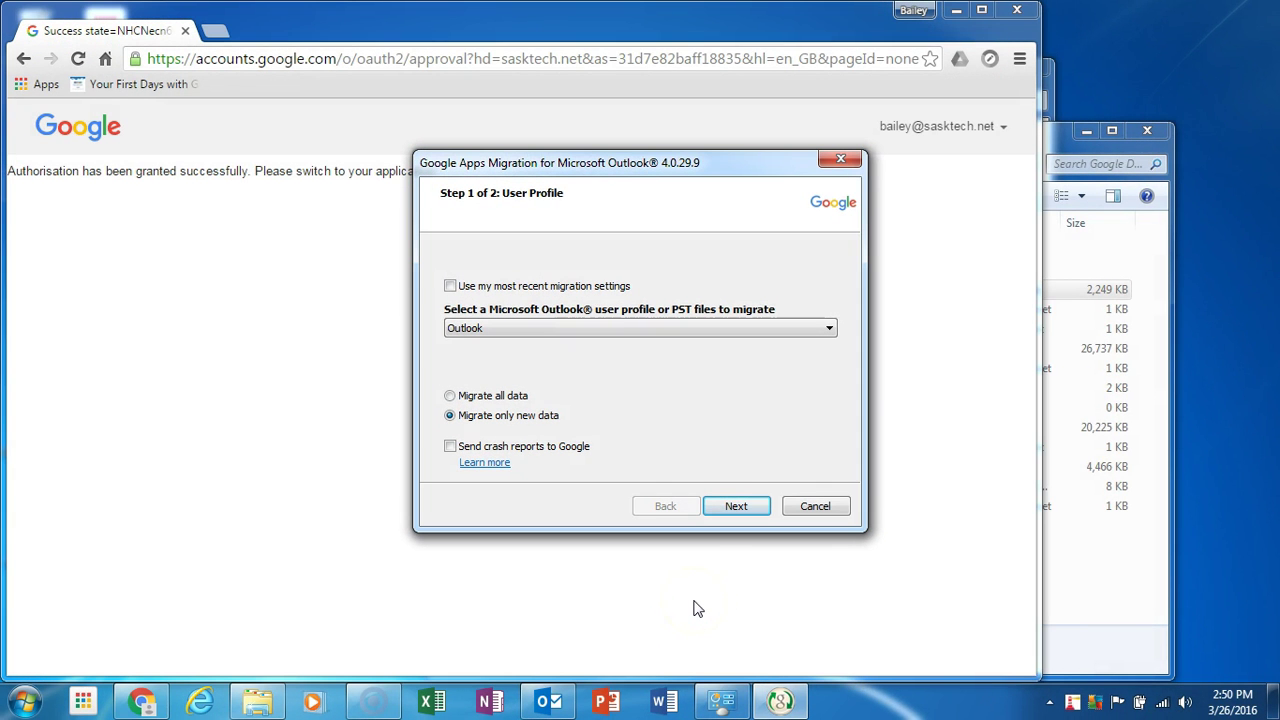
Choose From PST File(s) as the source and select backup.pst from the Google Drive folder.
{"action": "left_click", "coordinate": [641, 328]}
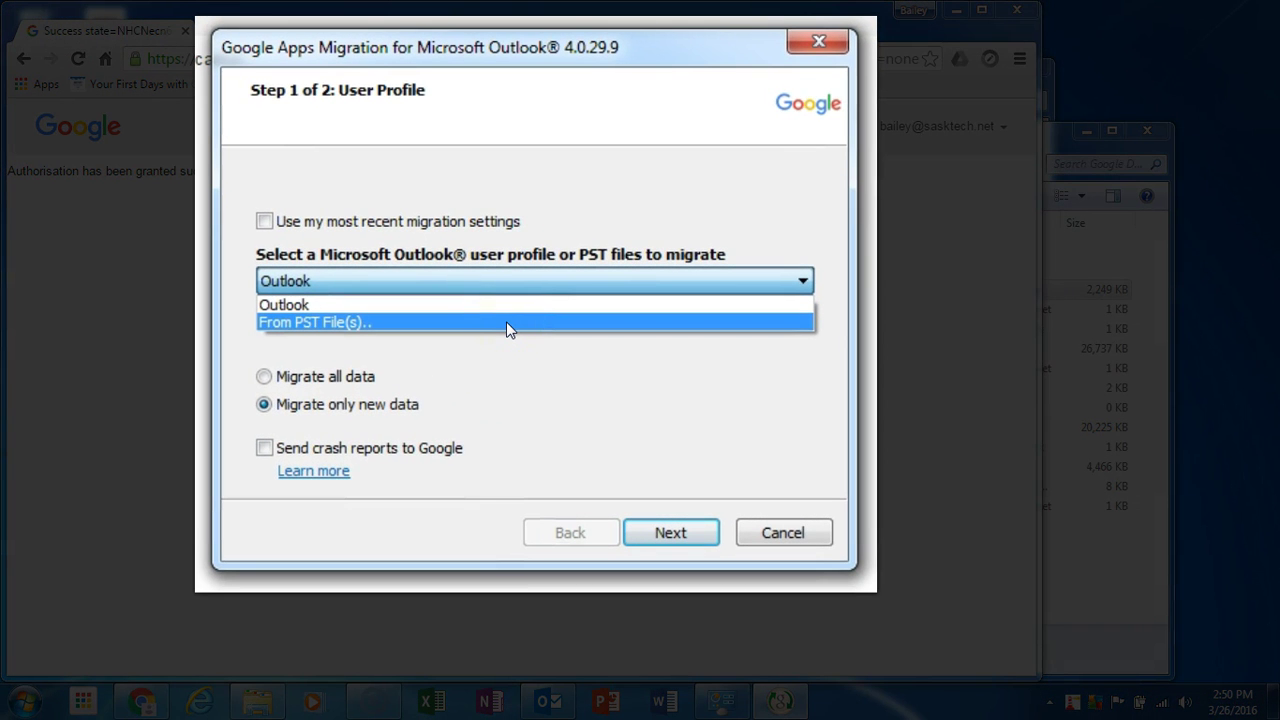
{"action": "left_click", "coordinate": [417, 323]}
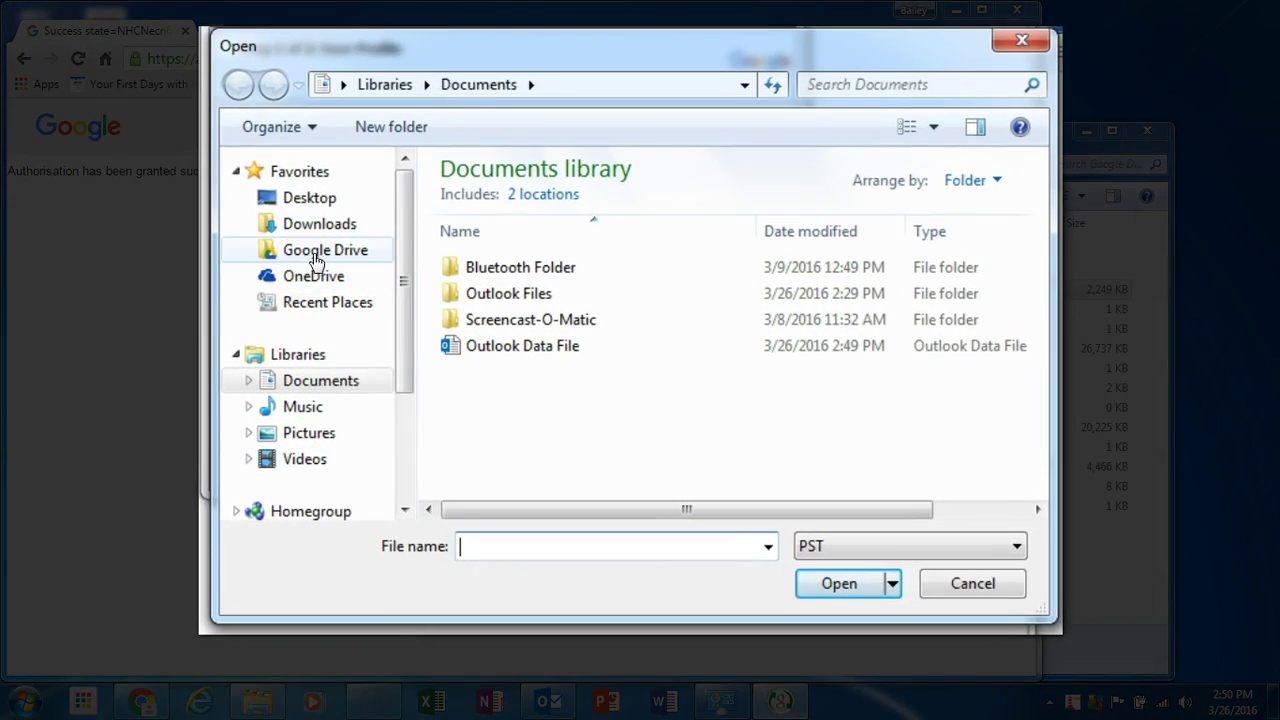
{"action": "left_click", "coordinate": [315, 251]}
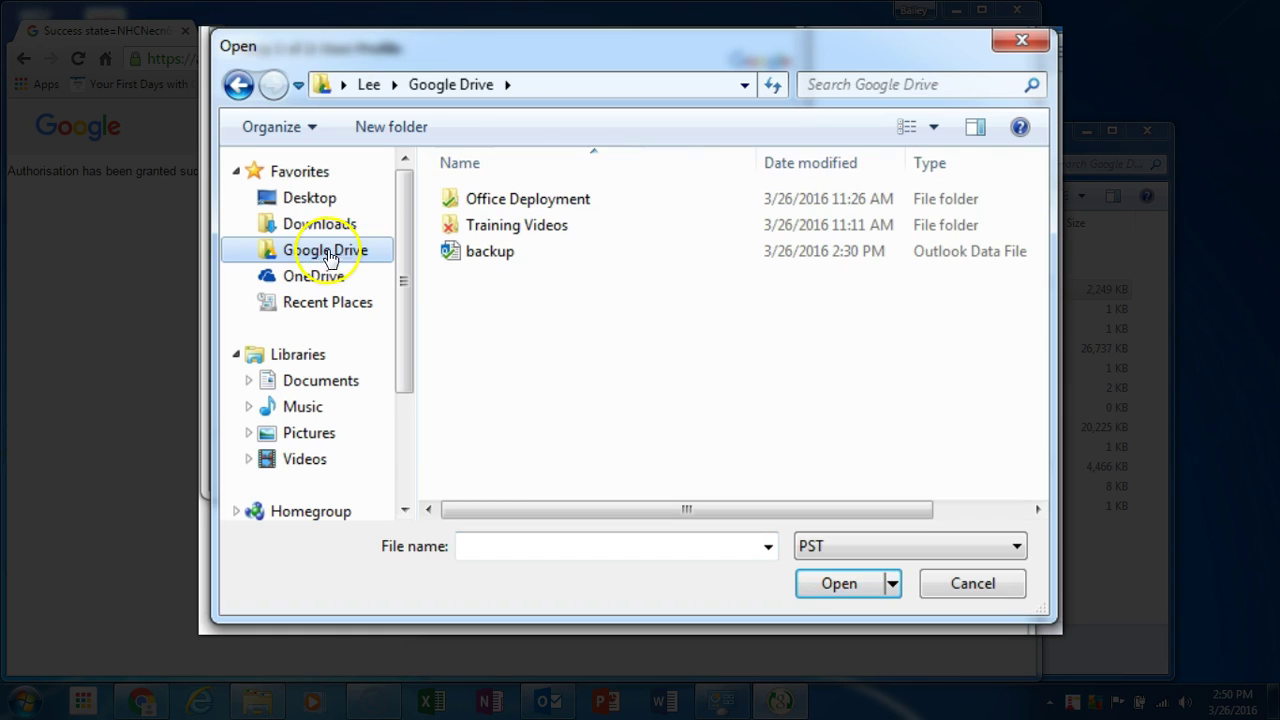
{"action": "left_click", "coordinate": [486, 257]}
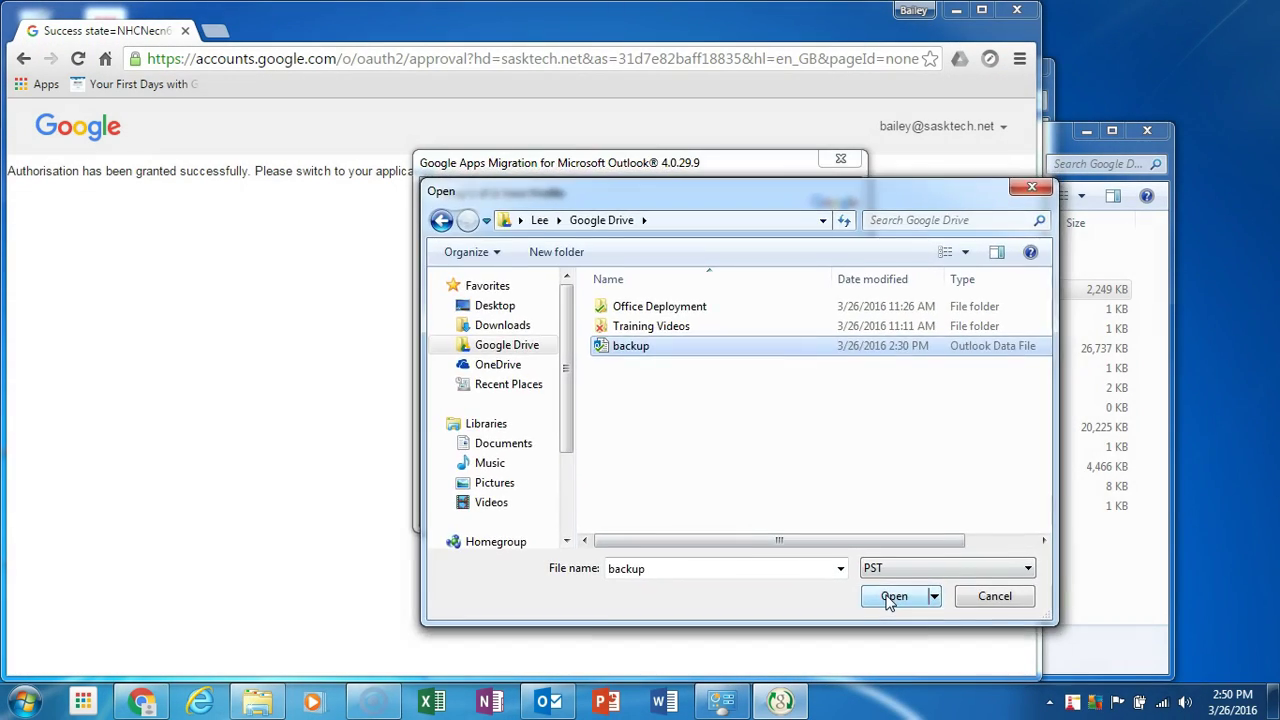
{"action": "left_click", "coordinate": [832, 584]}
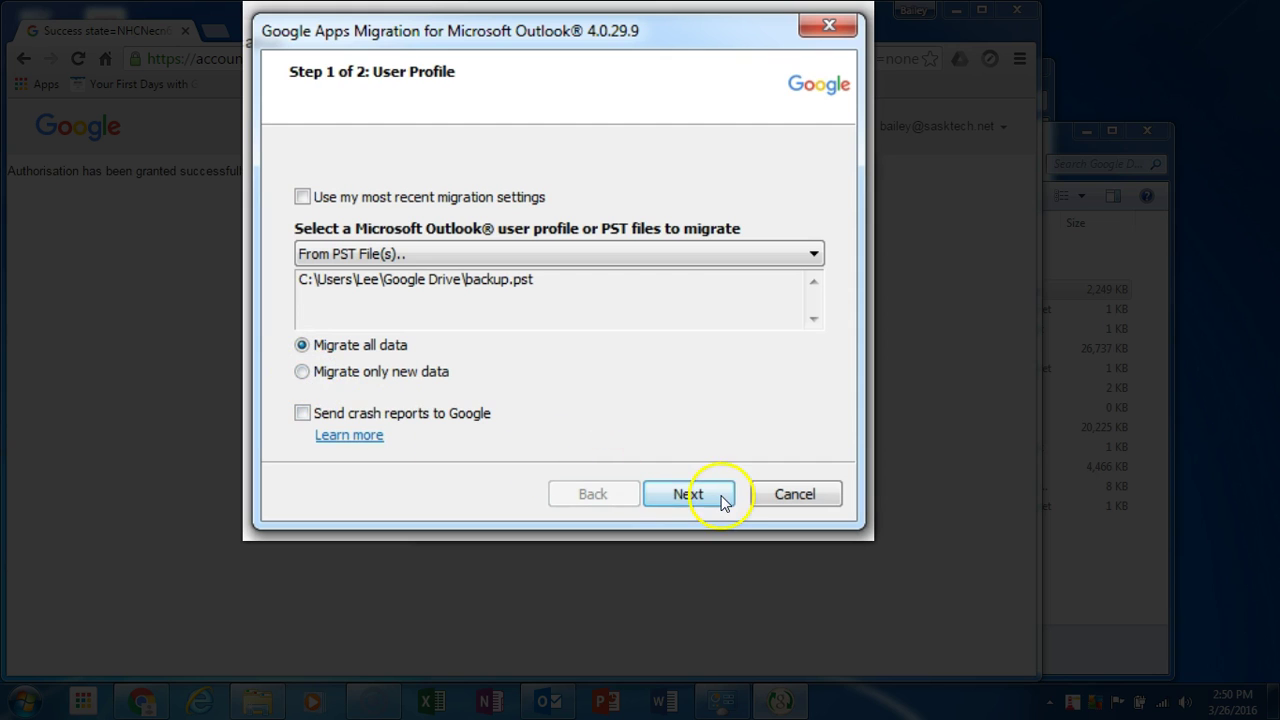
Migrate backup.pst with deleted items included, then dismiss the completion message and close the tool.
{"action": "left_click", "coordinate": [690, 494]}
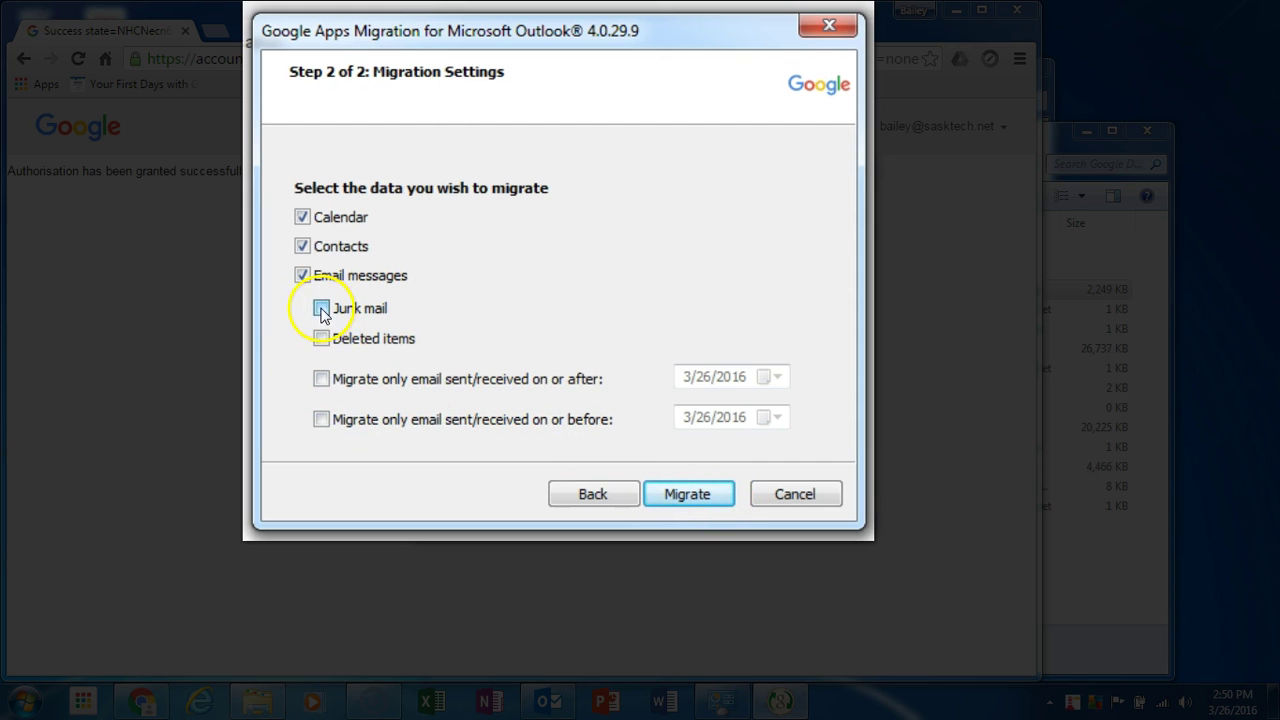
{"action": "left_click", "coordinate": [321, 338]}
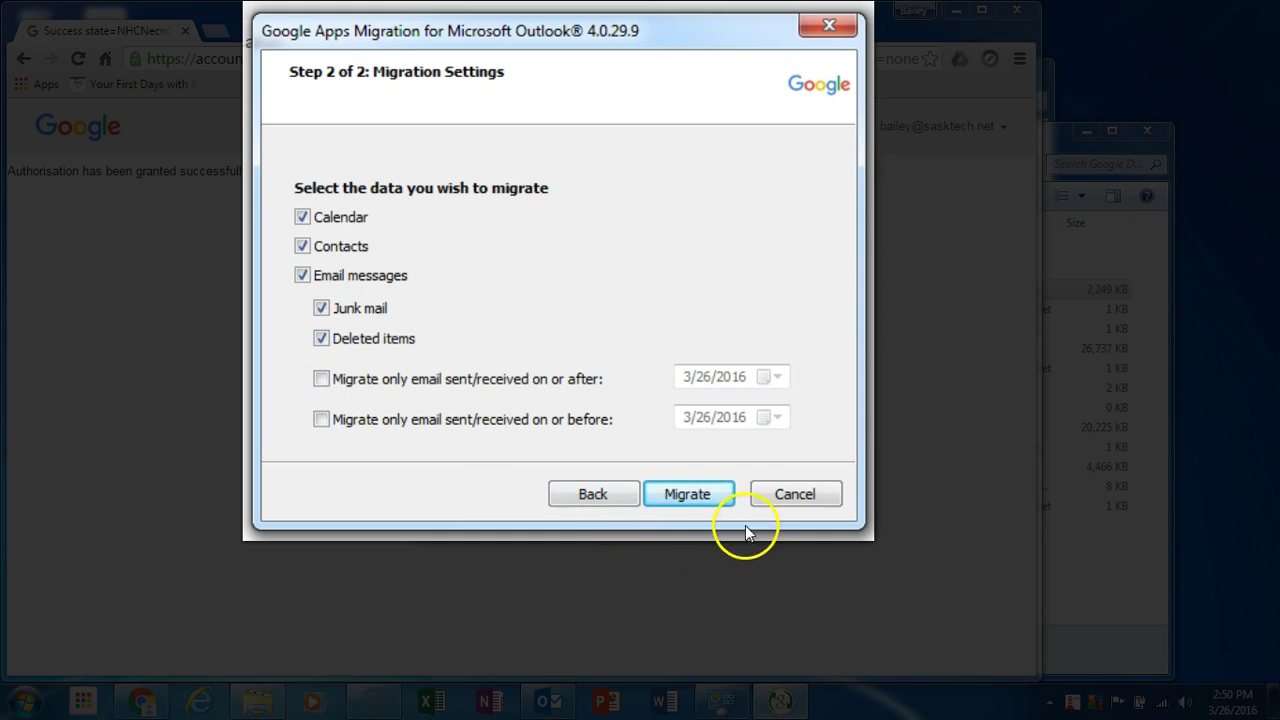
{"action": "left_click", "coordinate": [717, 499]}
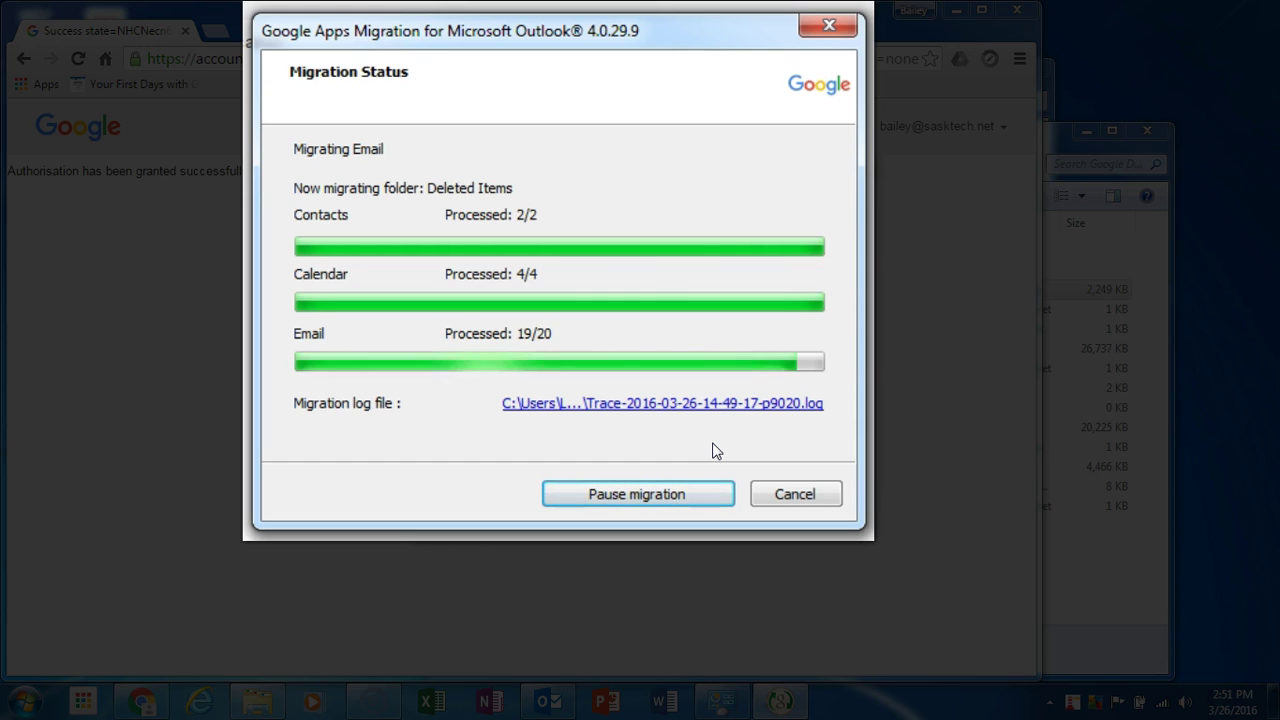
{"action": "left_click", "coordinate": [682, 366]}
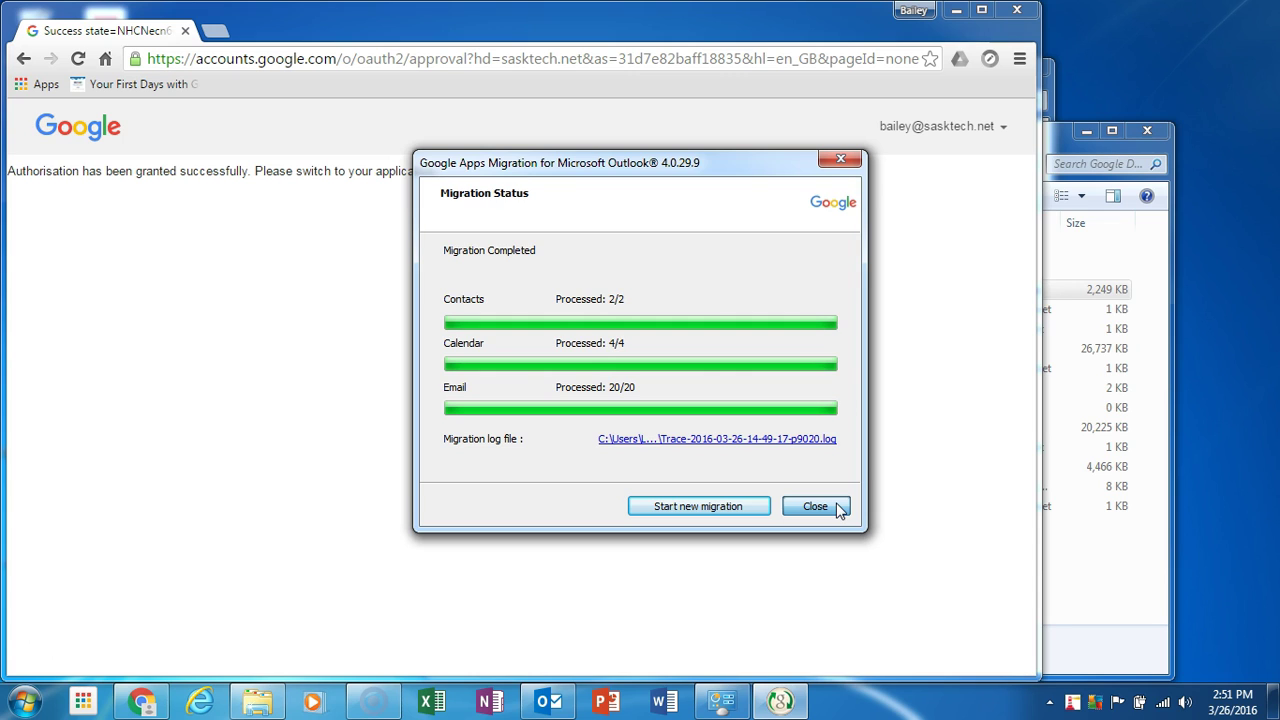
{"action": "left_click", "coordinate": [838, 508]}
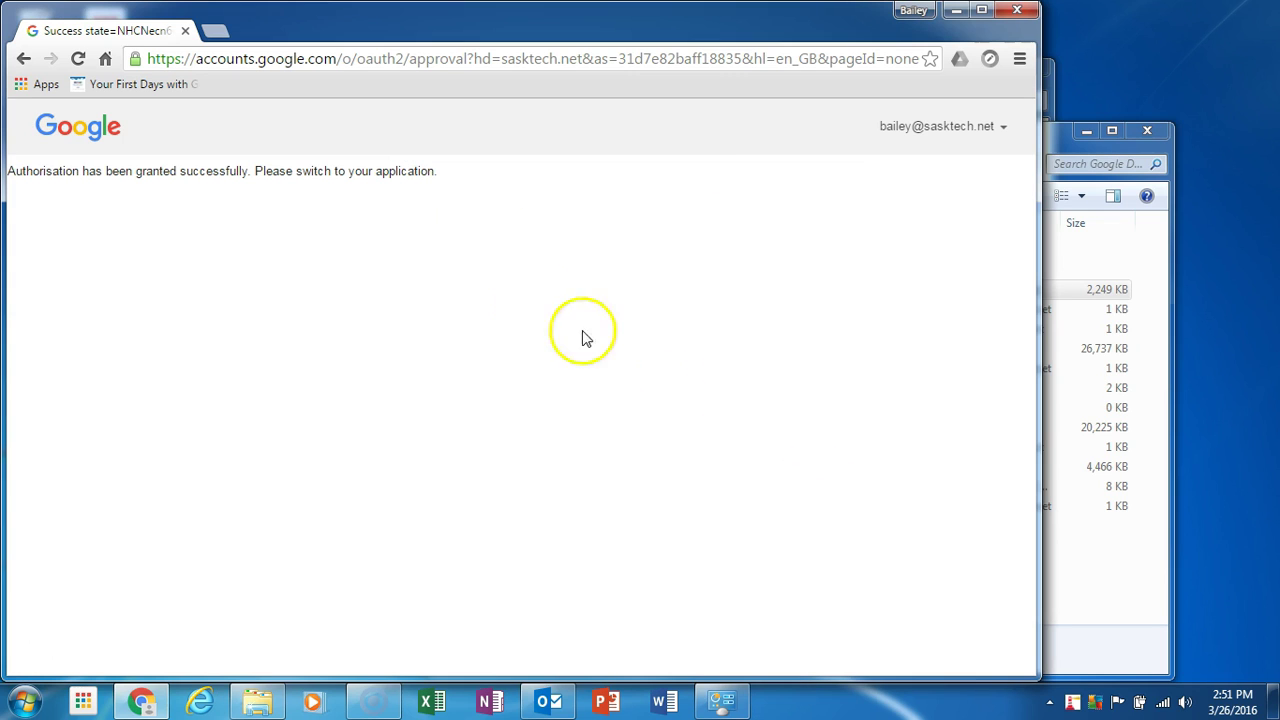
Open Gmail from the Chrome apps page and refresh it to pick up the migrated mail.
{"action": "left_click", "coordinate": [40, 84]}
{"action": "left_click", "coordinate": [733, 245]}
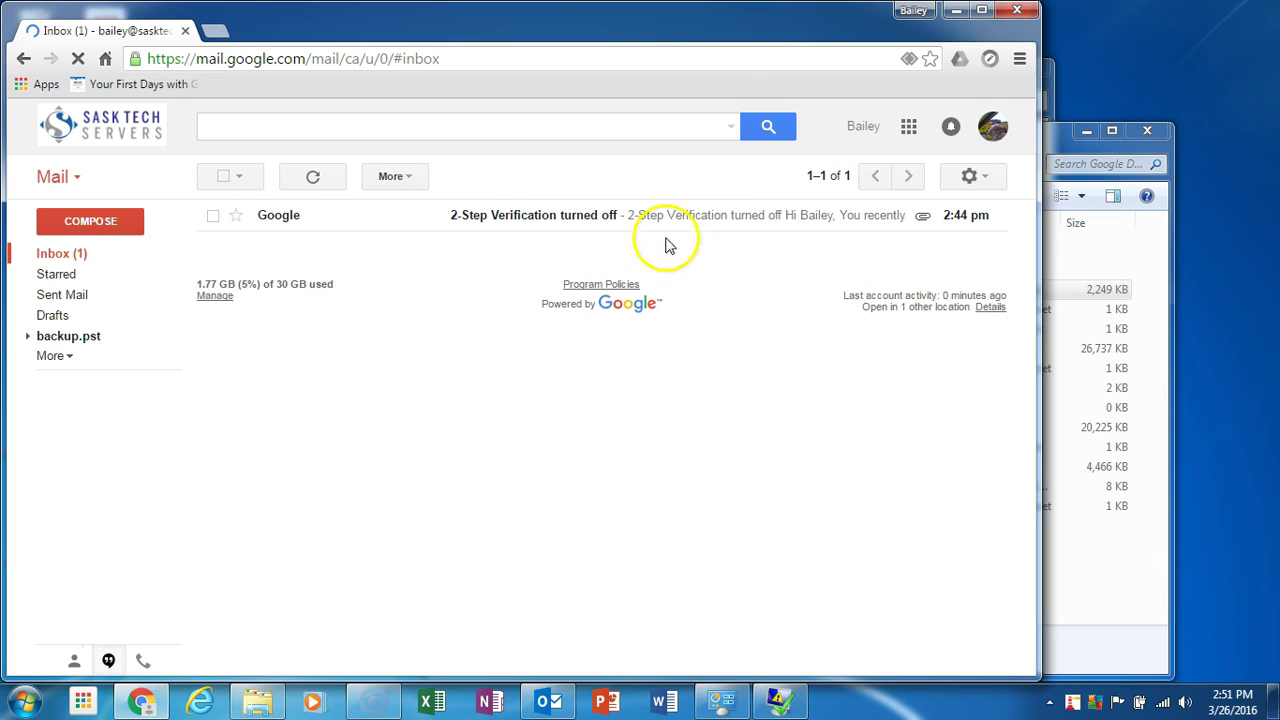
{"action": "left_click", "coordinate": [311, 186]}
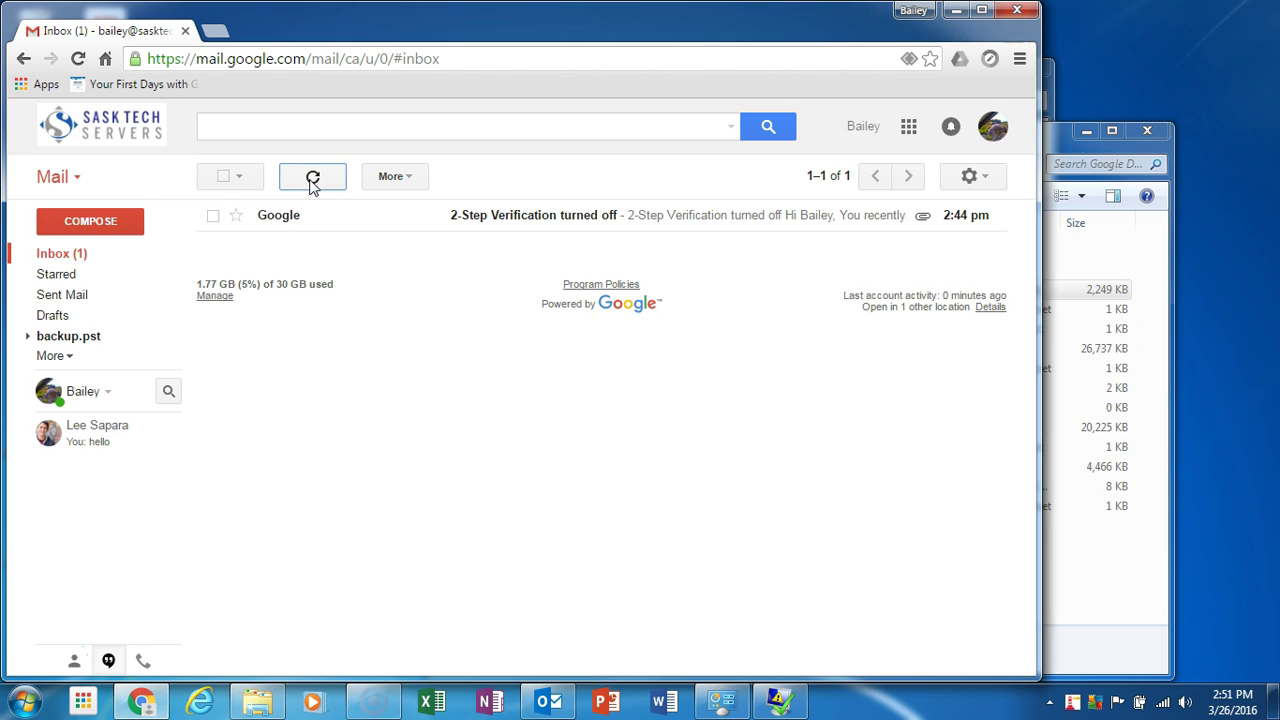
Expand the backup.pst label, look through its Conversation Action Settings and Deleted Items folders, then view its Inbox.
{"action": "left_click", "coordinate": [27, 336]}
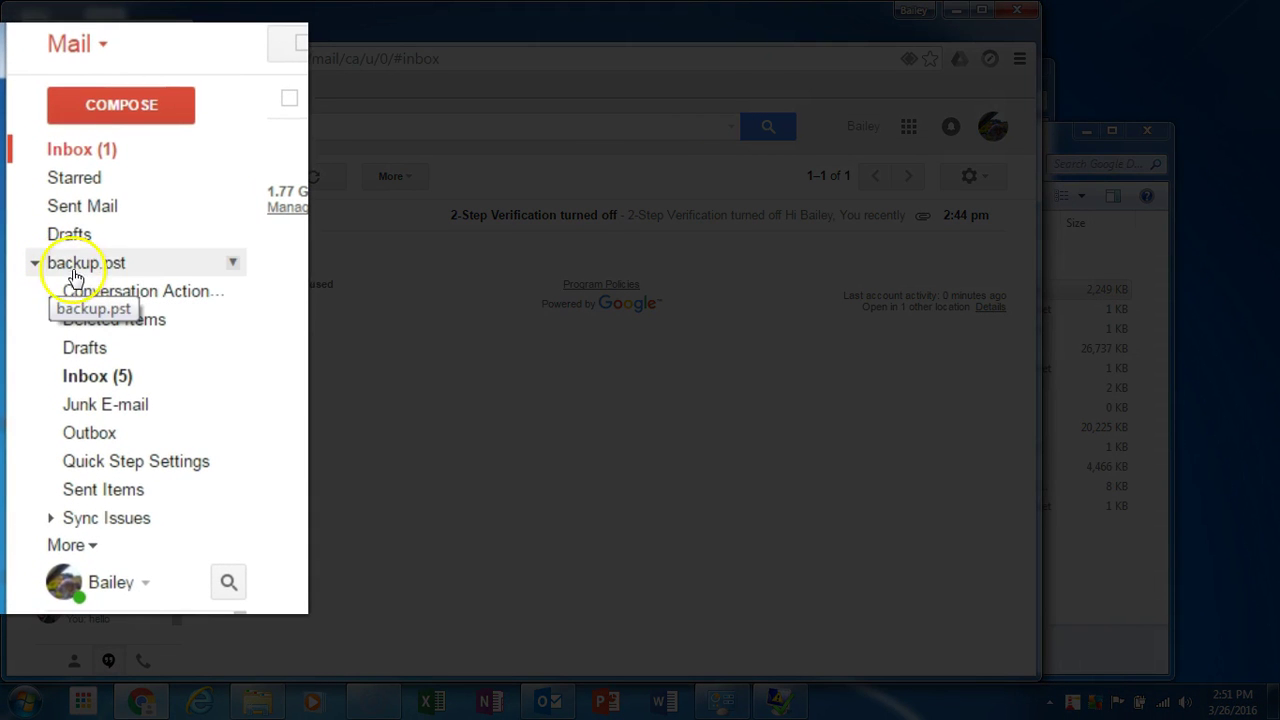
{"action": "left_click", "coordinate": [133, 291]}
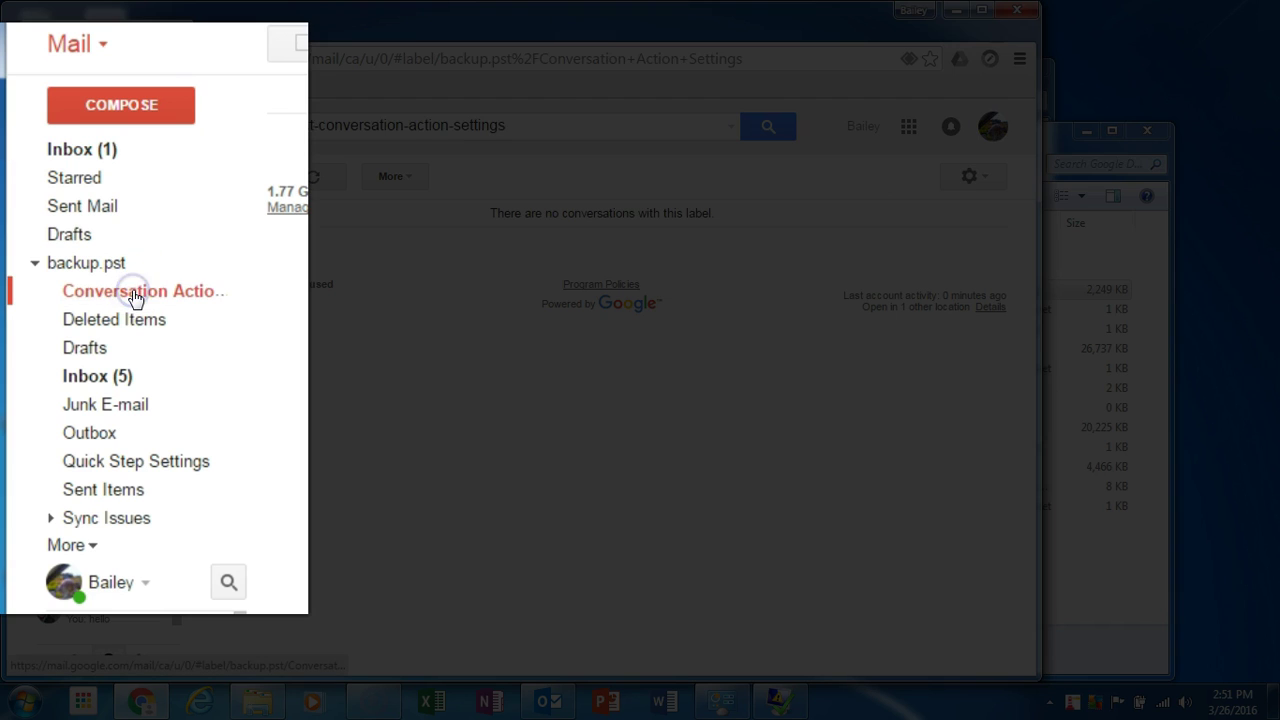
{"action": "left_click", "coordinate": [134, 318]}
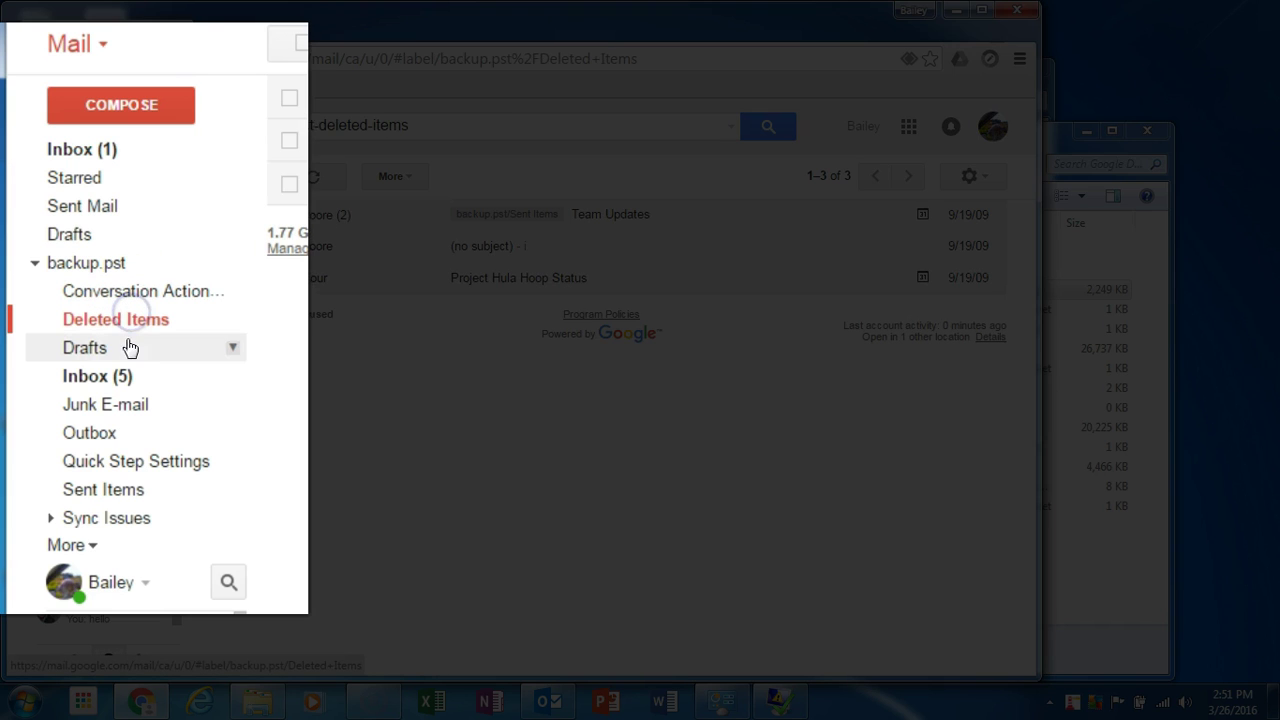
{"action": "left_click", "coordinate": [118, 375]}
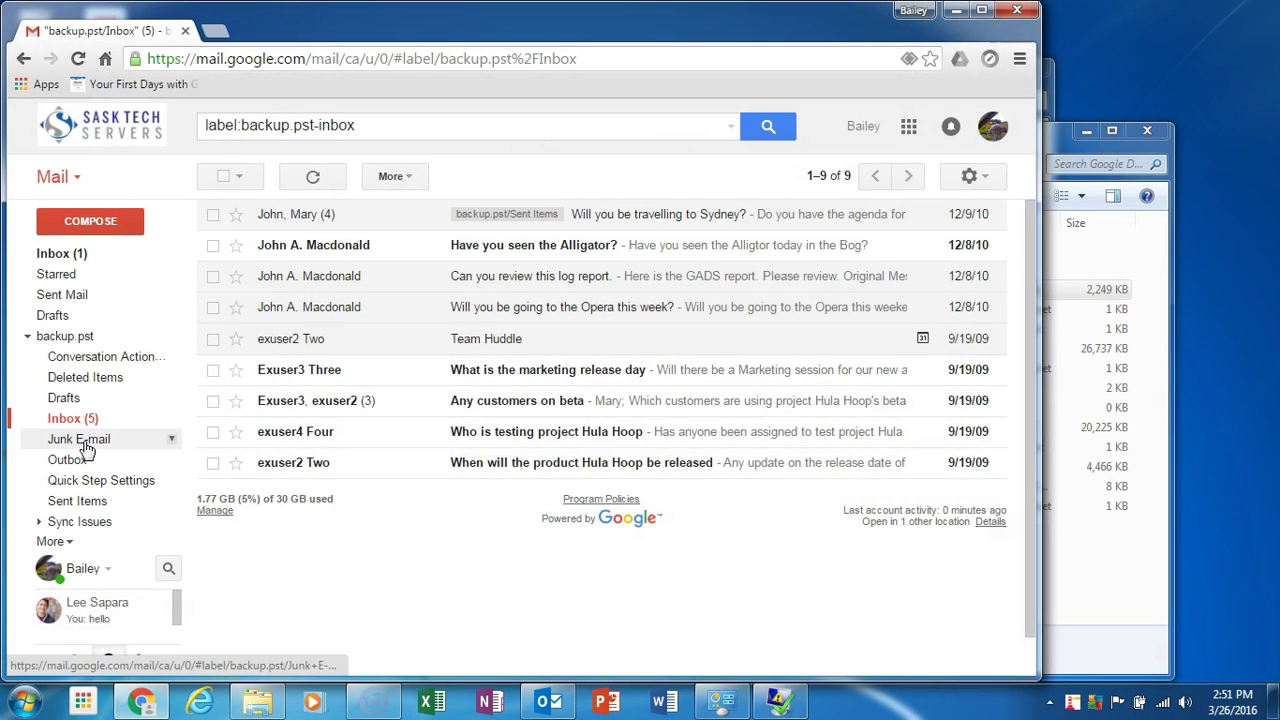
Select all nine conversations, drag them into the main Inbox, then view Inbox and clear the selection.
{"action": "left_click", "coordinate": [224, 177]}
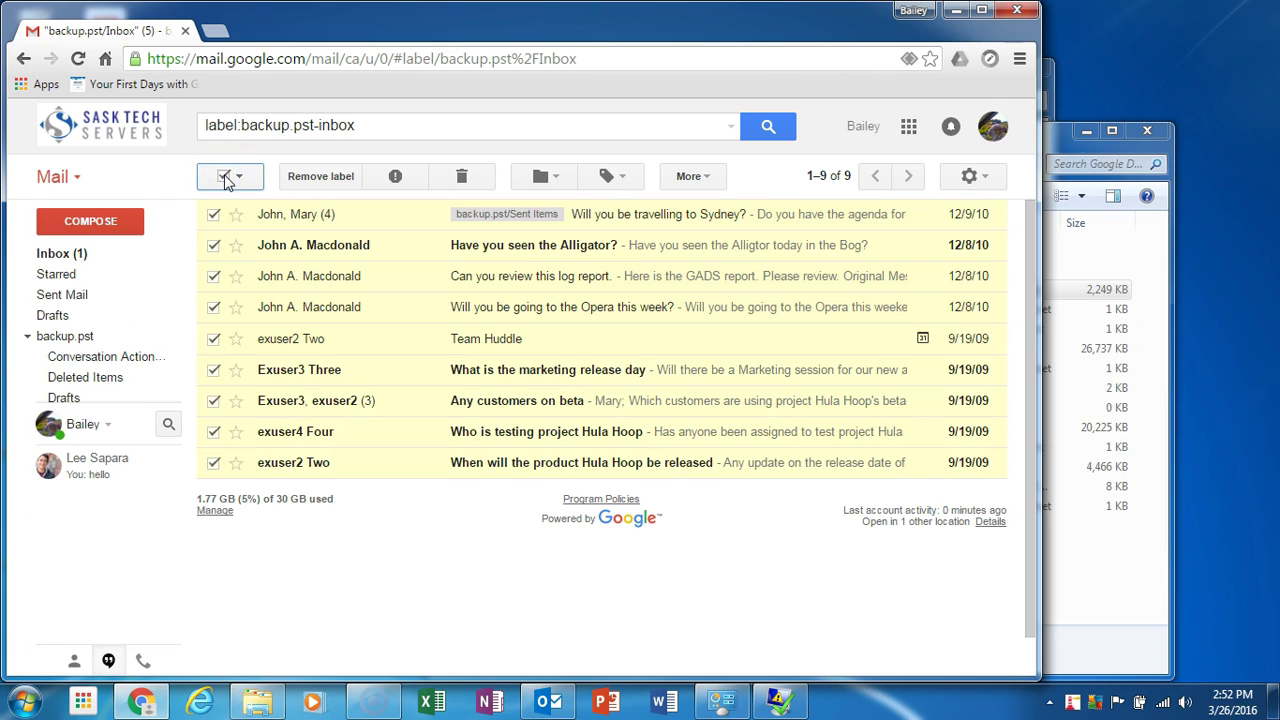
{"action": "left_click_drag", "start_coordinate": [286, 214], "coordinate": [63, 252]}
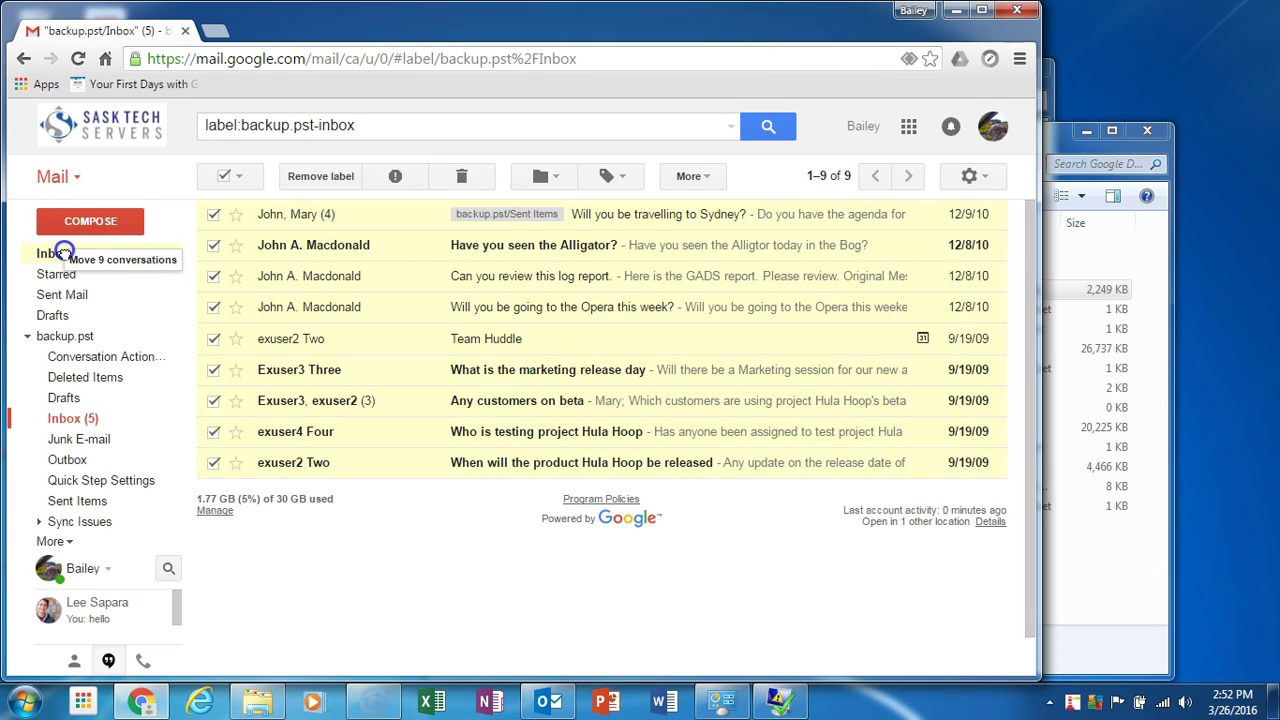
{"action": "left_click_drag", "start_coordinate": [63, 252], "coordinate": [62, 254]}
{"action": "left_click", "coordinate": [61, 255]}
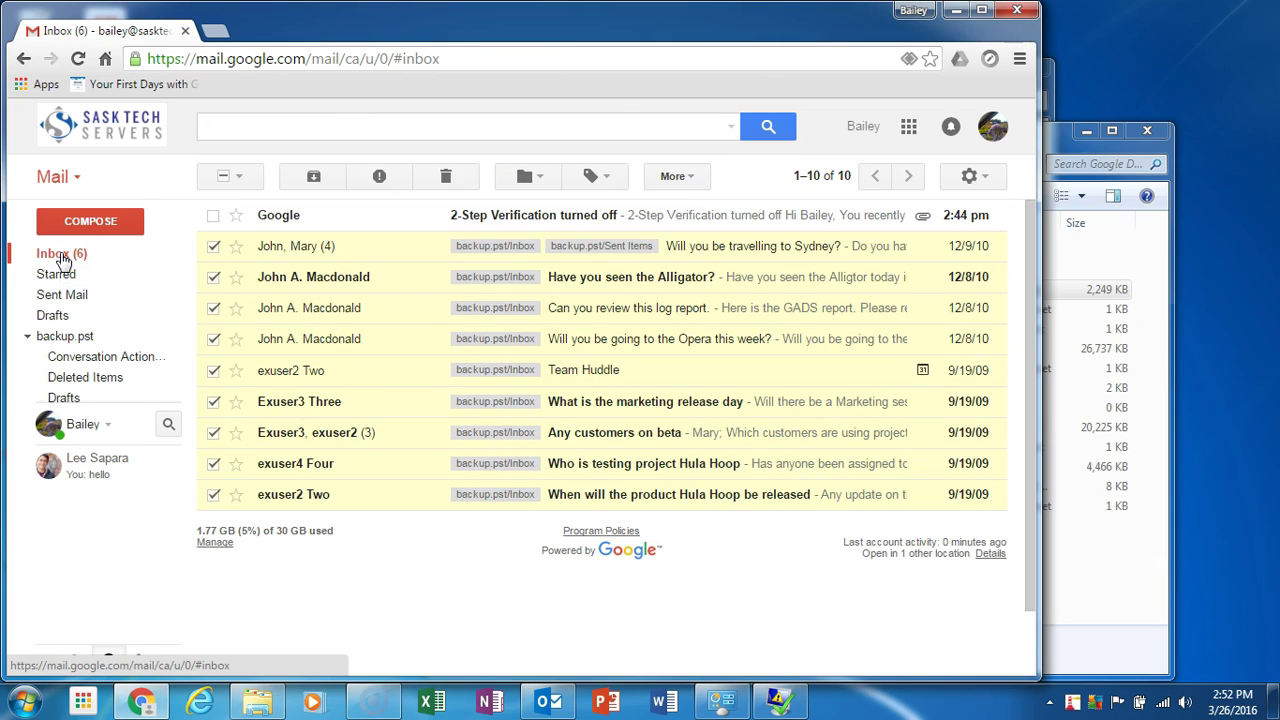
{"action": "left_click", "coordinate": [224, 176]}
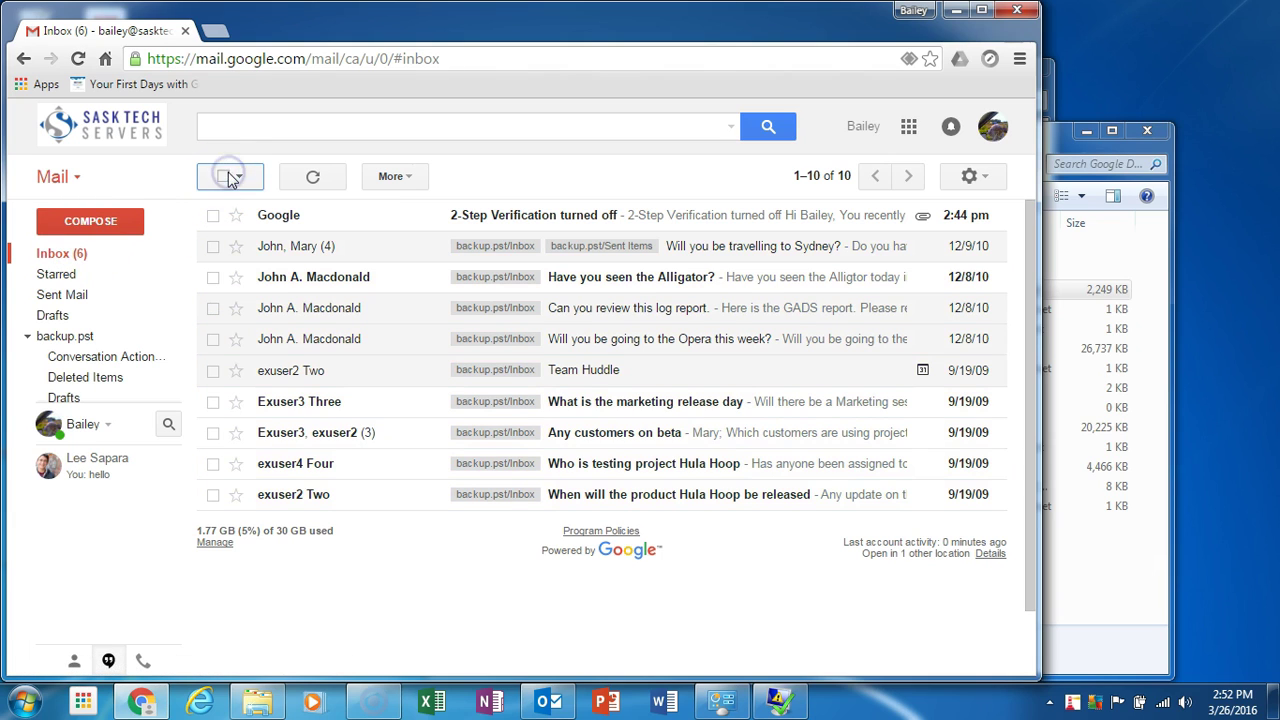